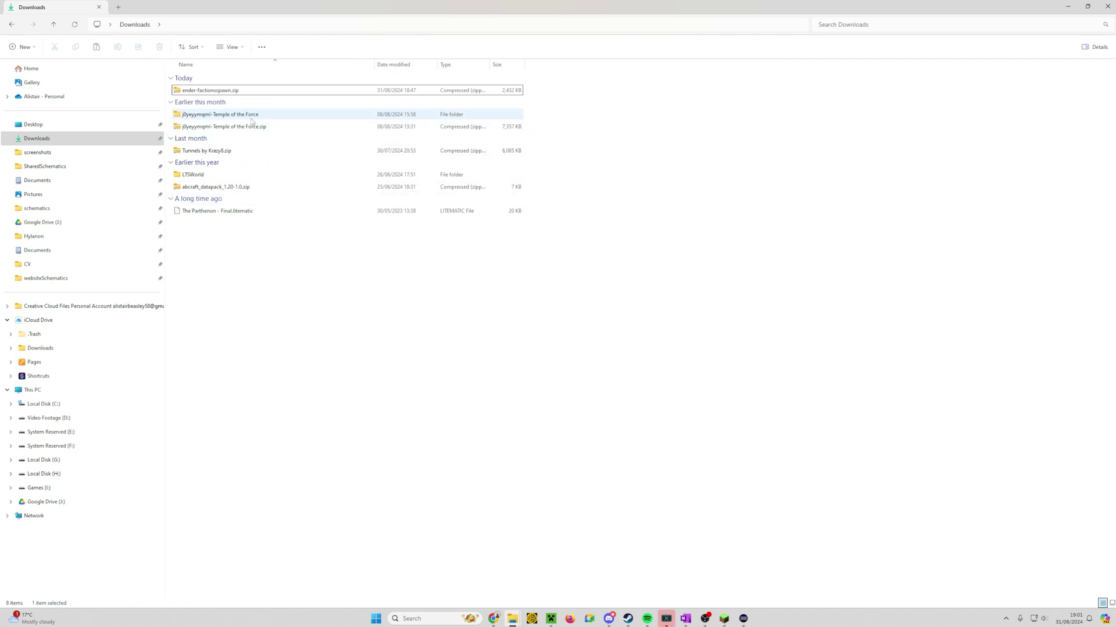
Step: Extract ender-factionsspawn.zip to its suggested folder in Downloads and open the extracted ender-factionsspawn folder
left_click(244, 93)
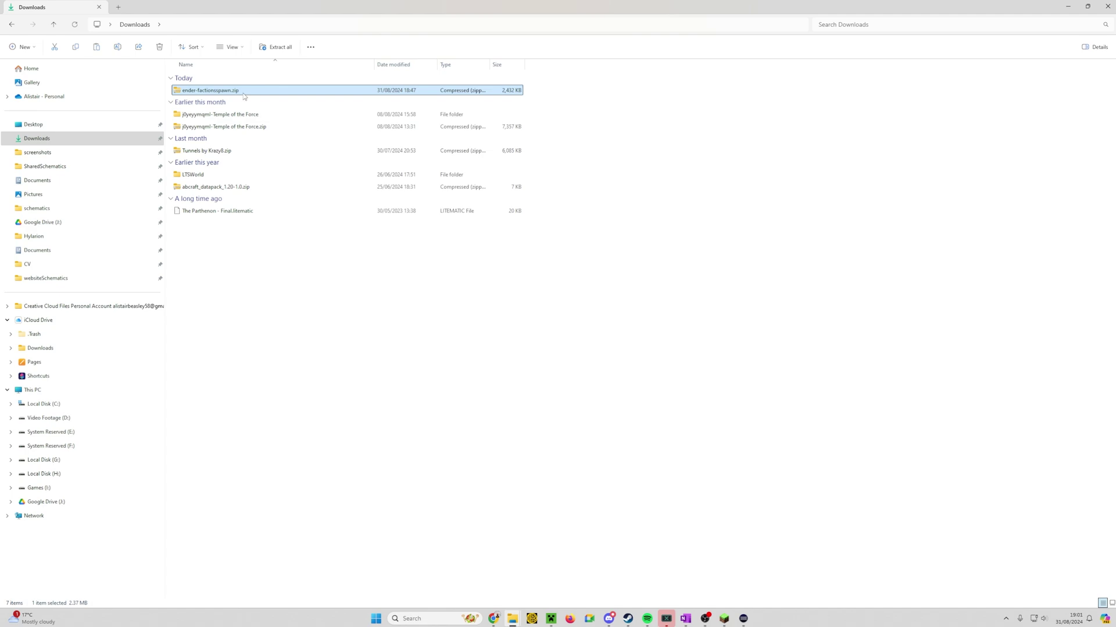
right_click(243, 95)
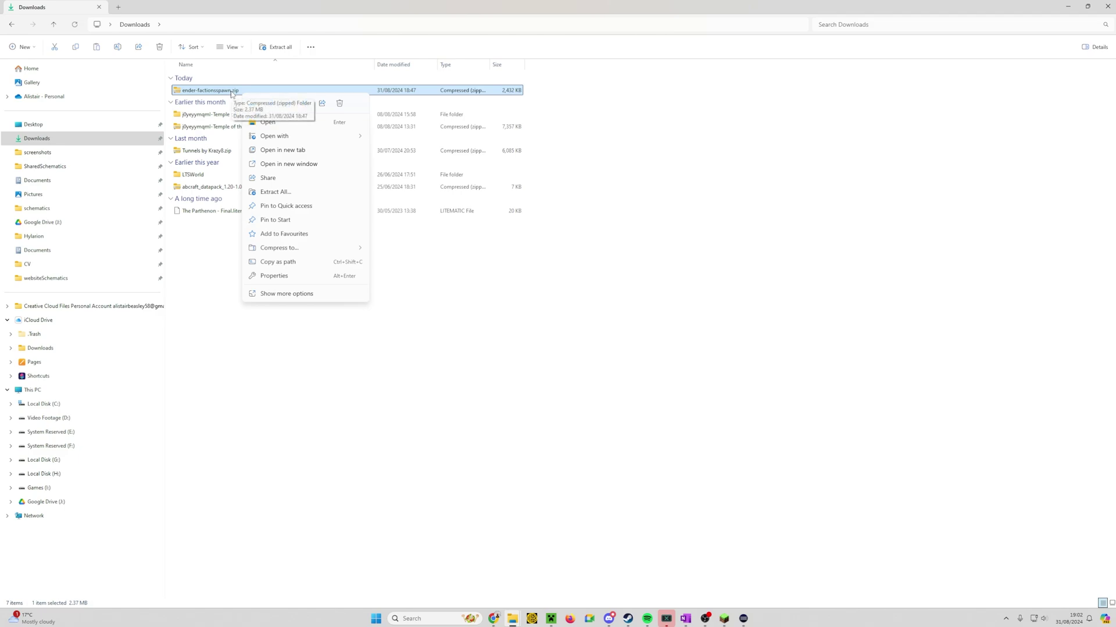
left_click(319, 196)
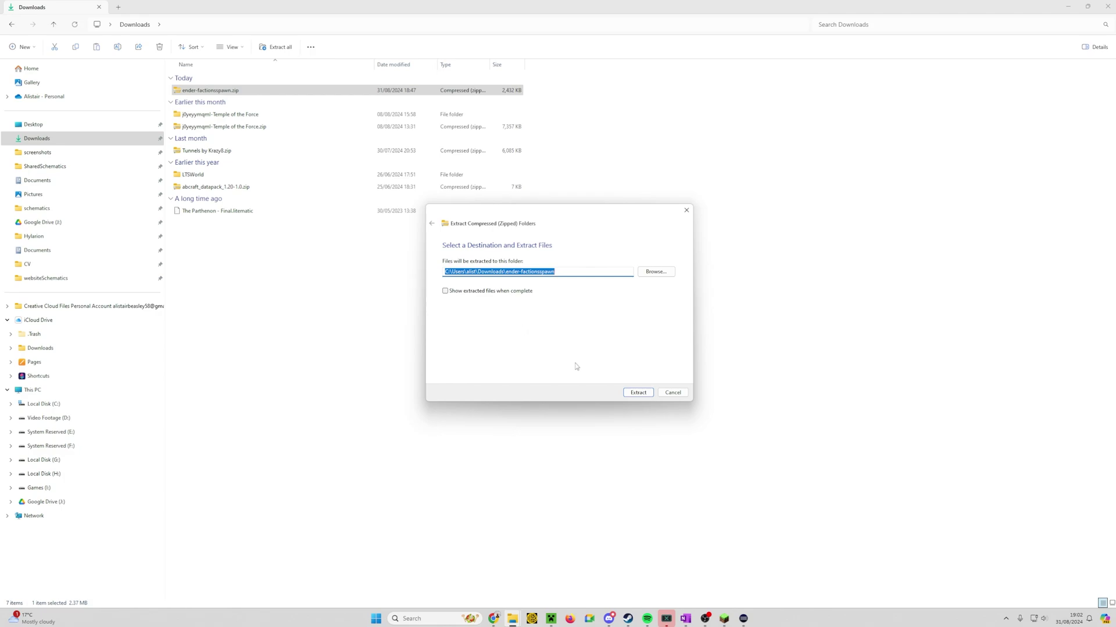
left_click(639, 393)
left_click(266, 107)
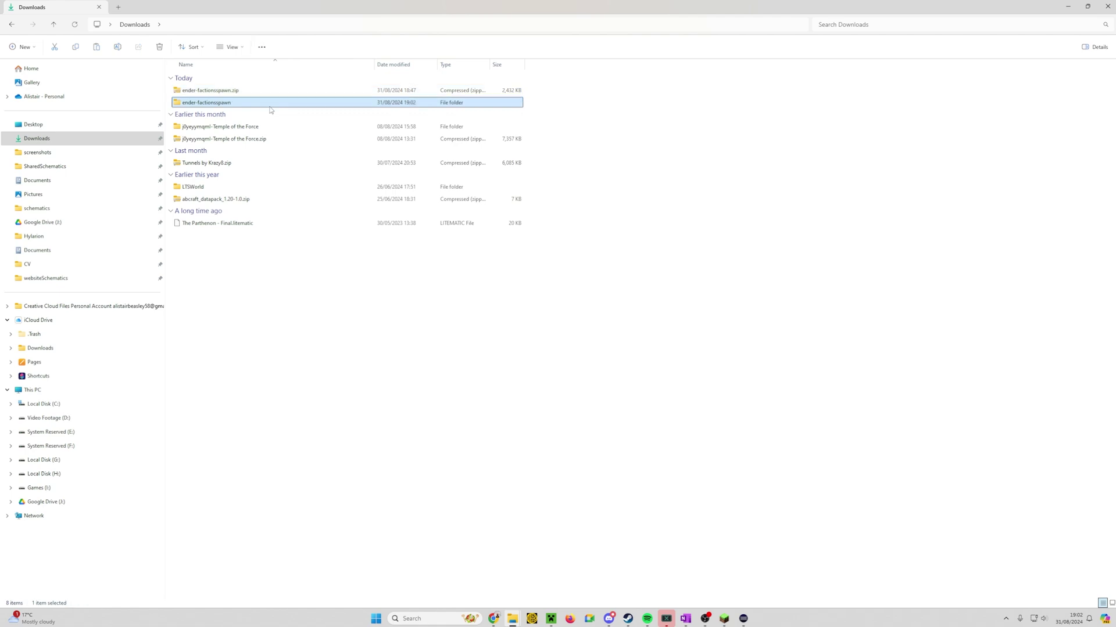
double_click(266, 107)
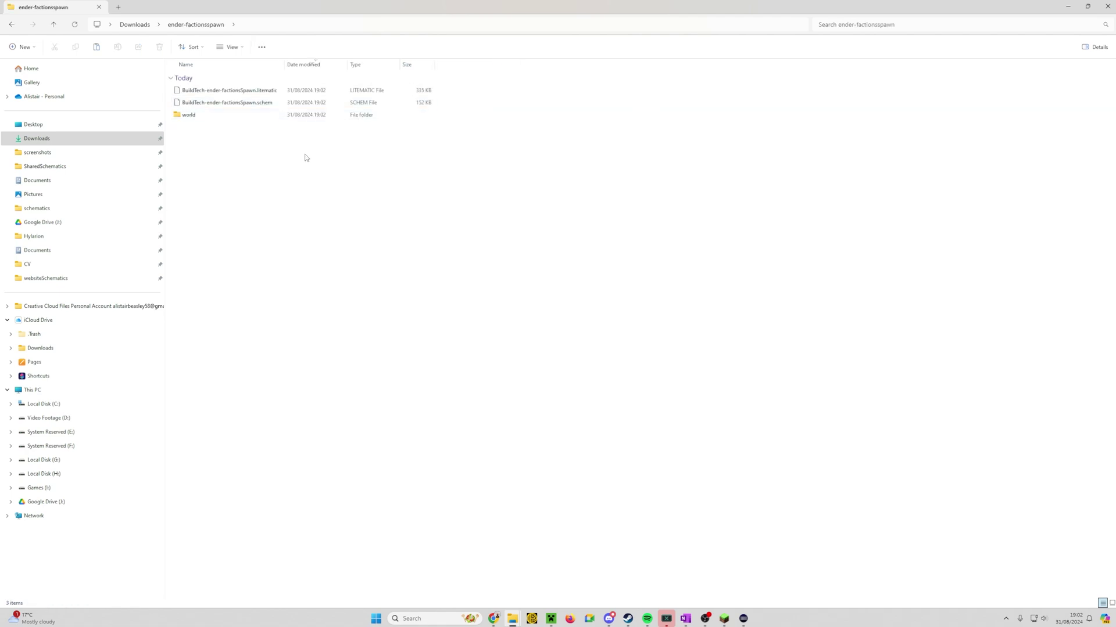
Step: Copy the file BuildTech-ender-factionsSpawn.schem from the extracted folder
left_click(270, 103)
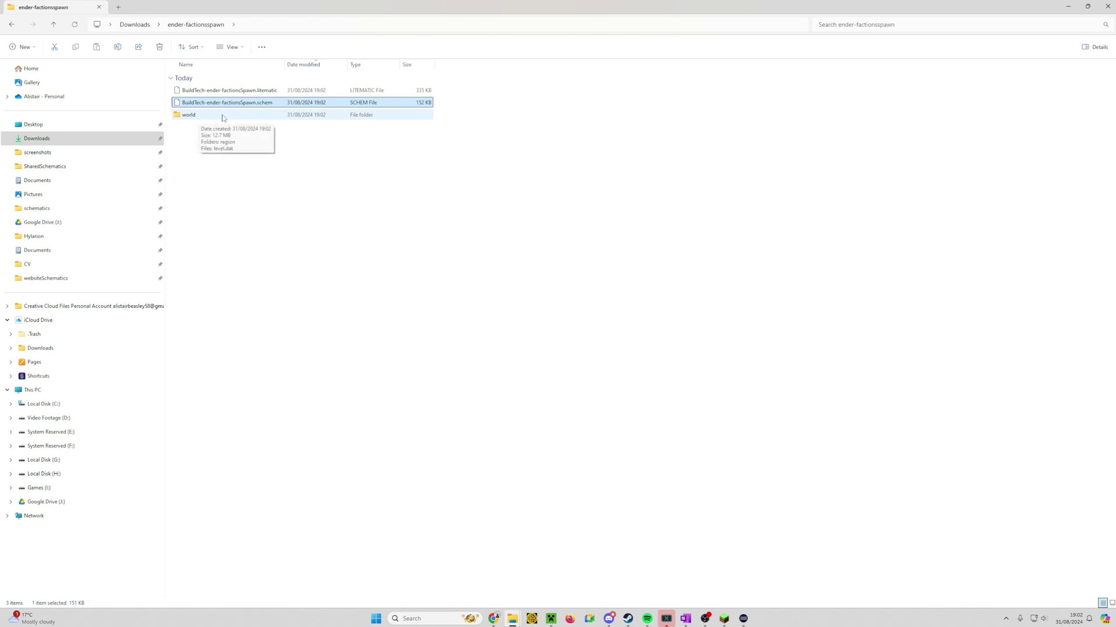
left_click(264, 107)
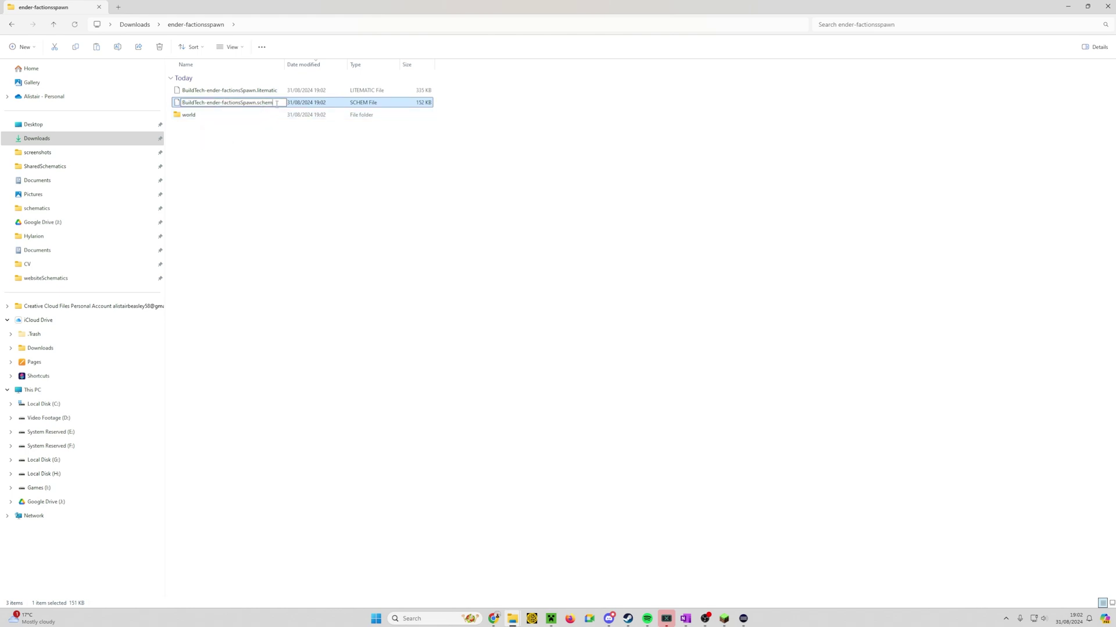
left_click(265, 129)
left_click(283, 105)
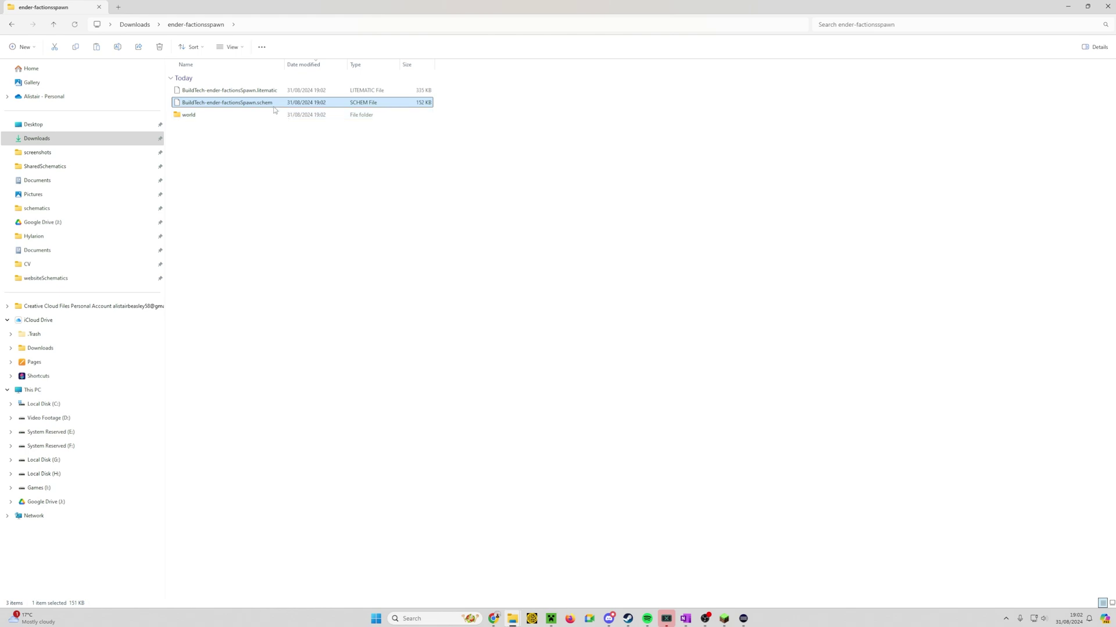
right_click(229, 107)
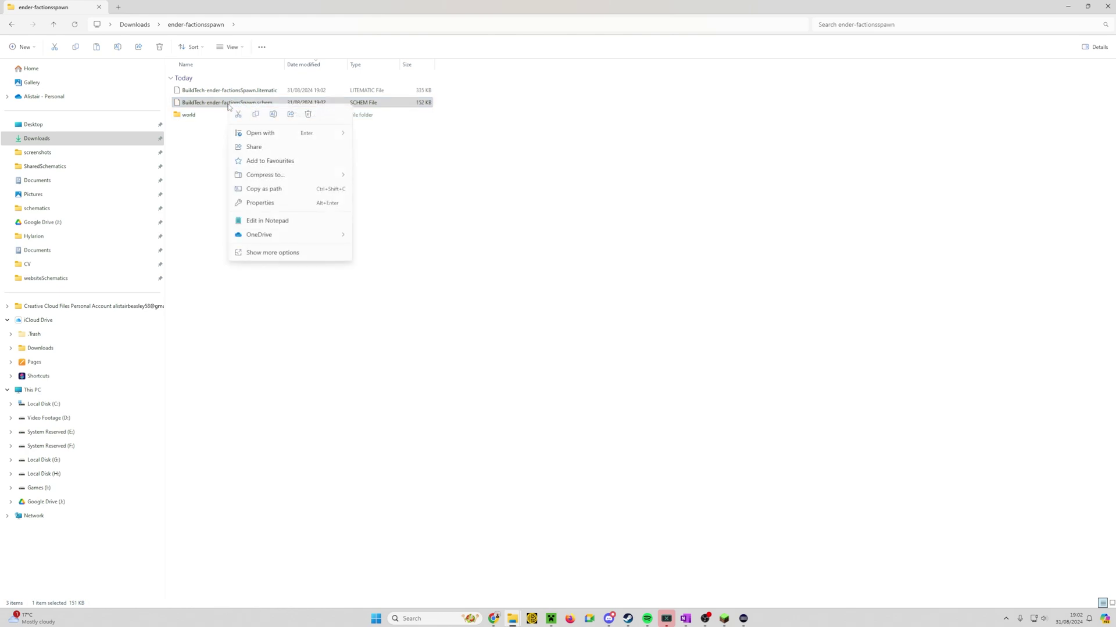
left_click(257, 119)
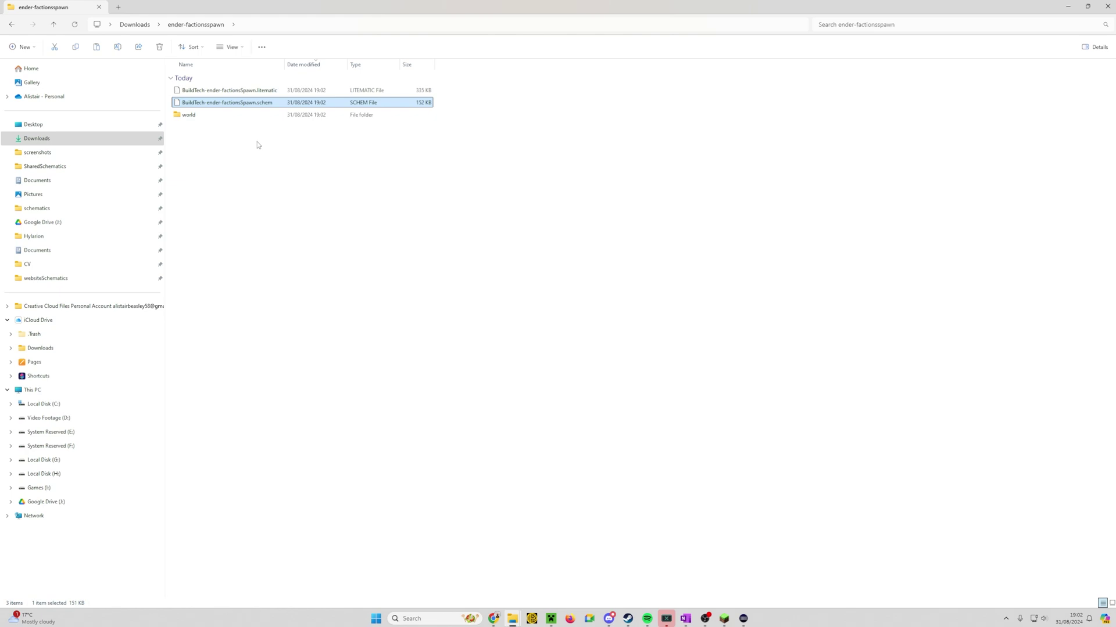
Step: Go to the %appdata% location and open the .minecraft folder
left_click(277, 29)
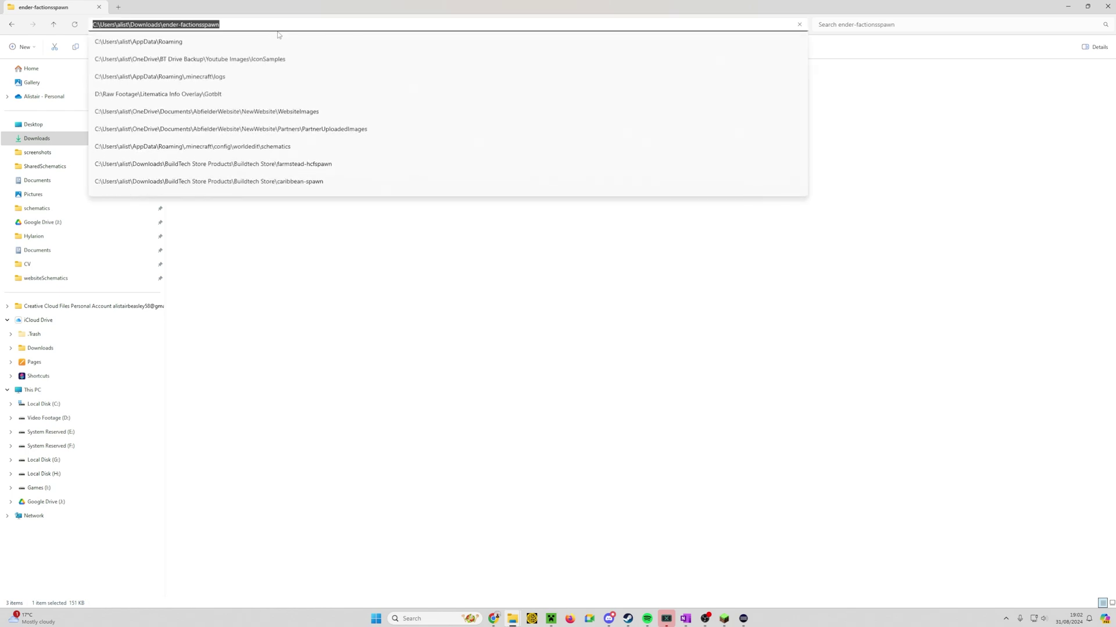
type("%appdata")
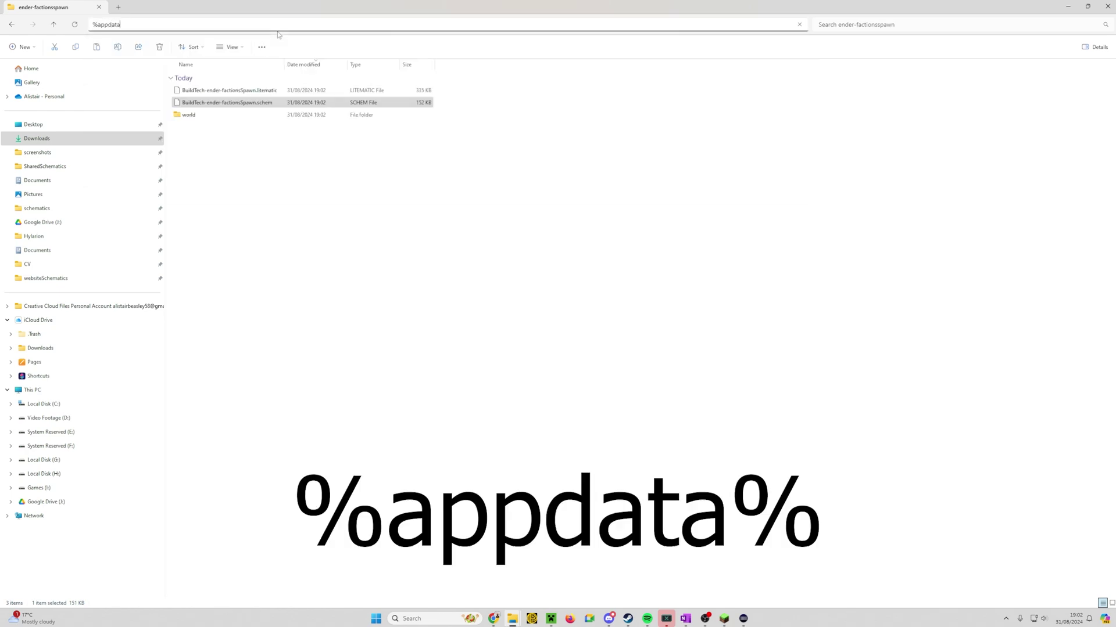
type("%")
key("Return")
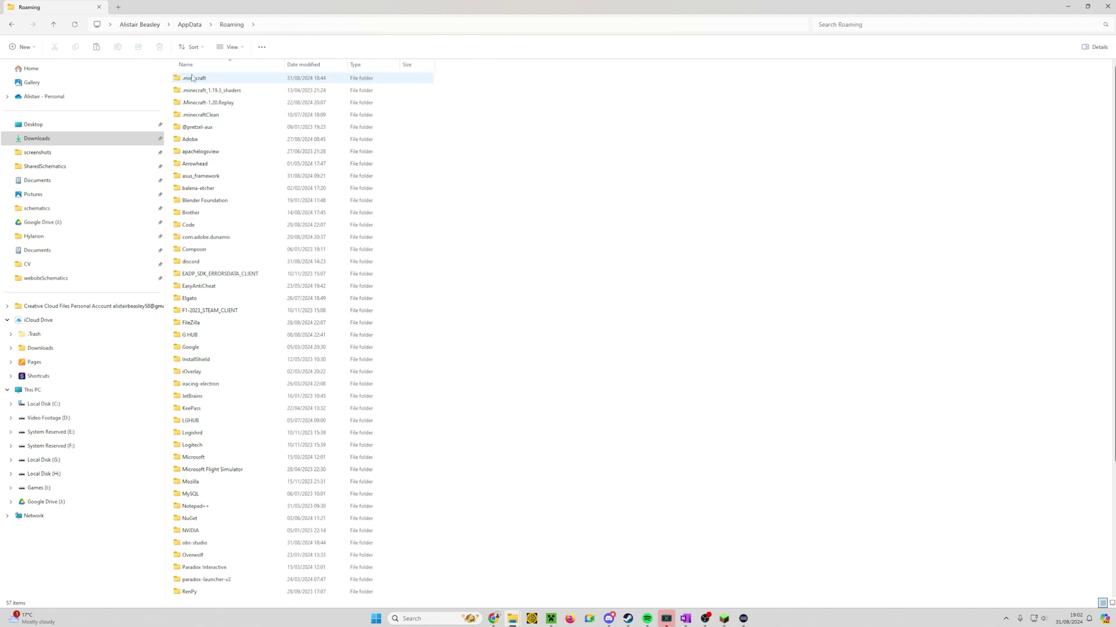
left_click(224, 78)
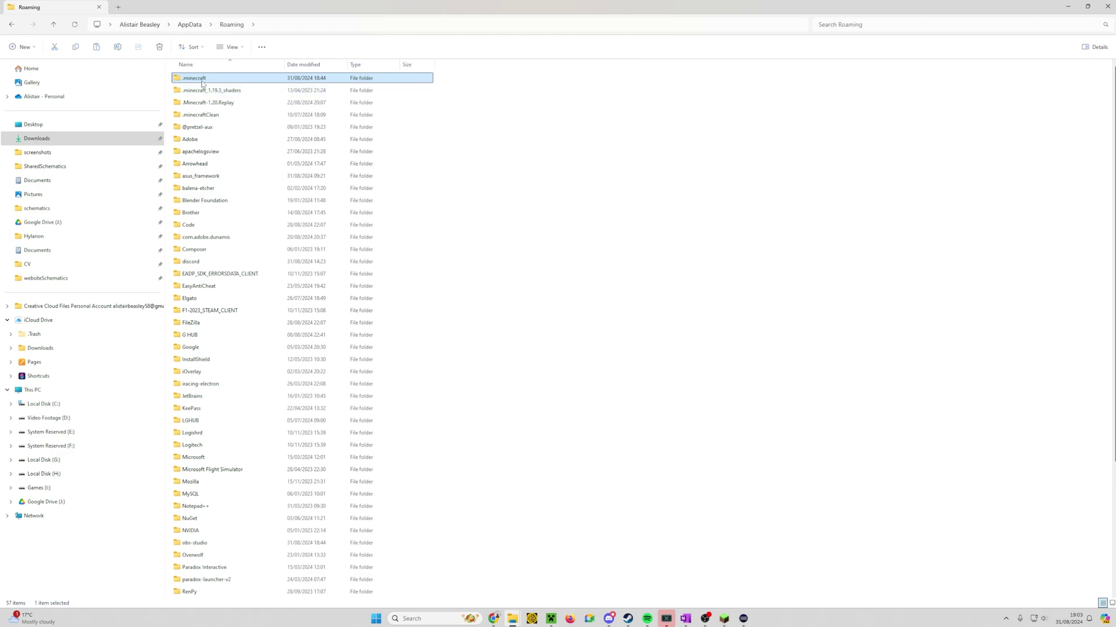
mouse_move(202, 84)
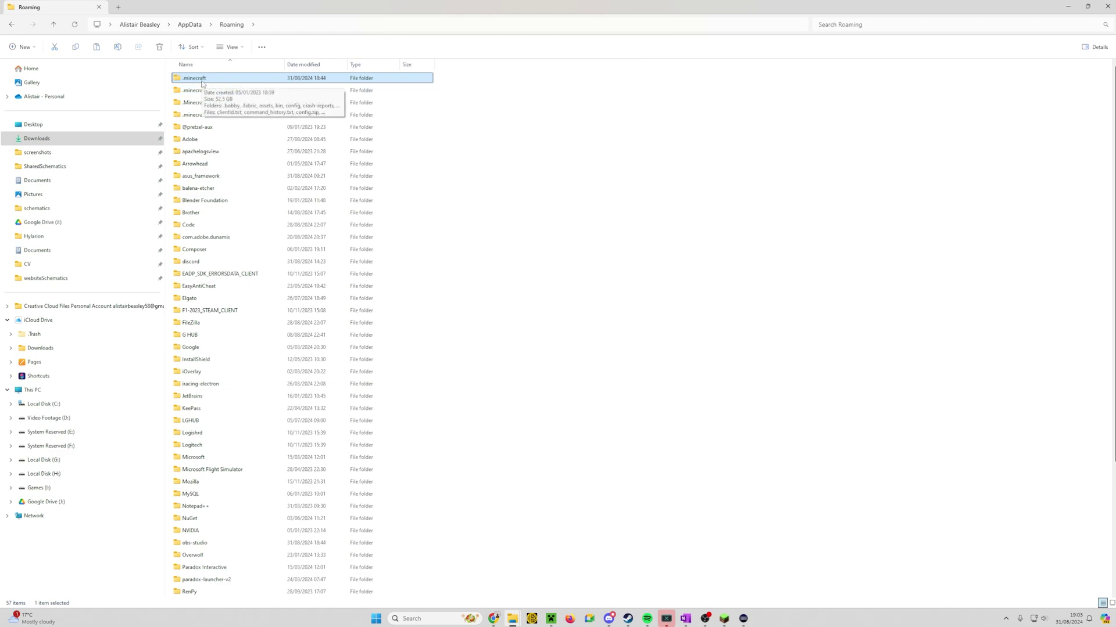
double_click(202, 80)
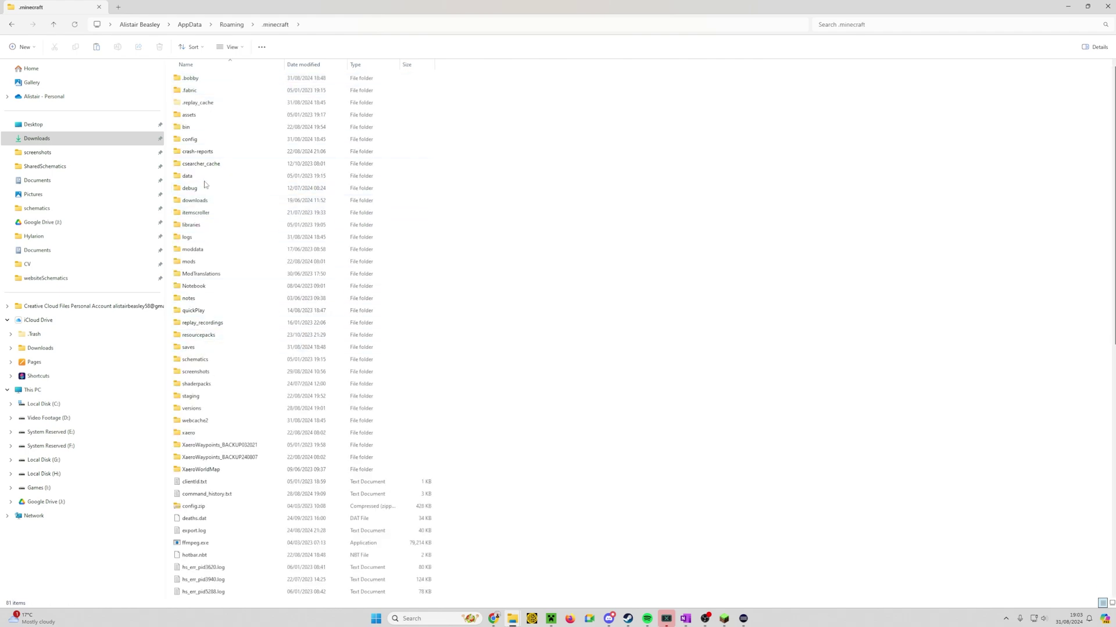
Step: Paste the copied schematic file into the config\worldedit\schematics folder inside .minecraft
left_click(208, 142)
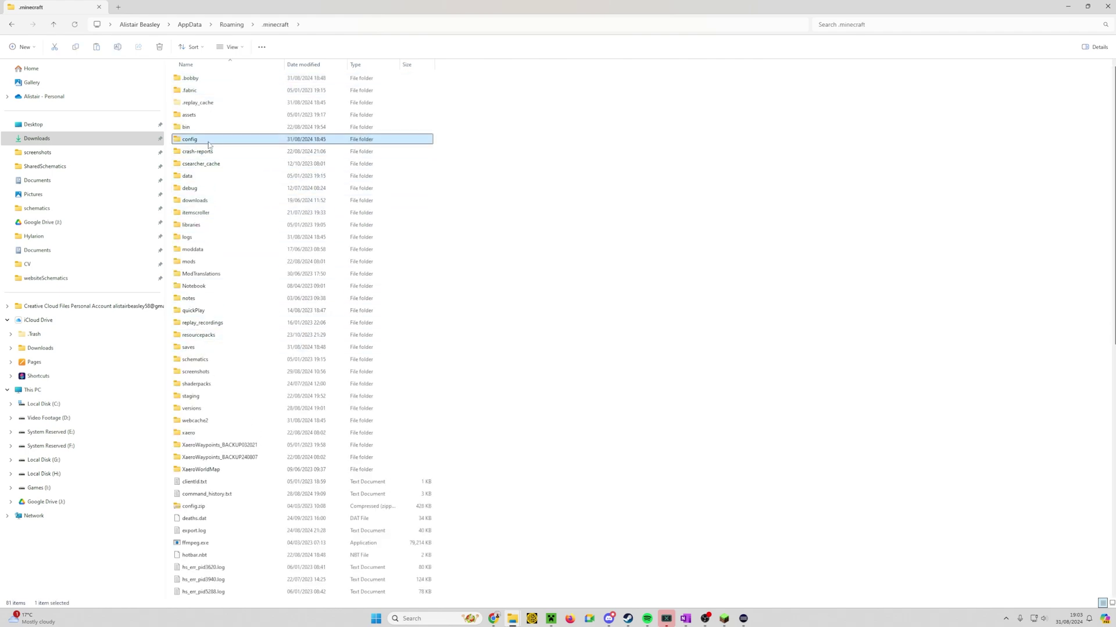
double_click(208, 142)
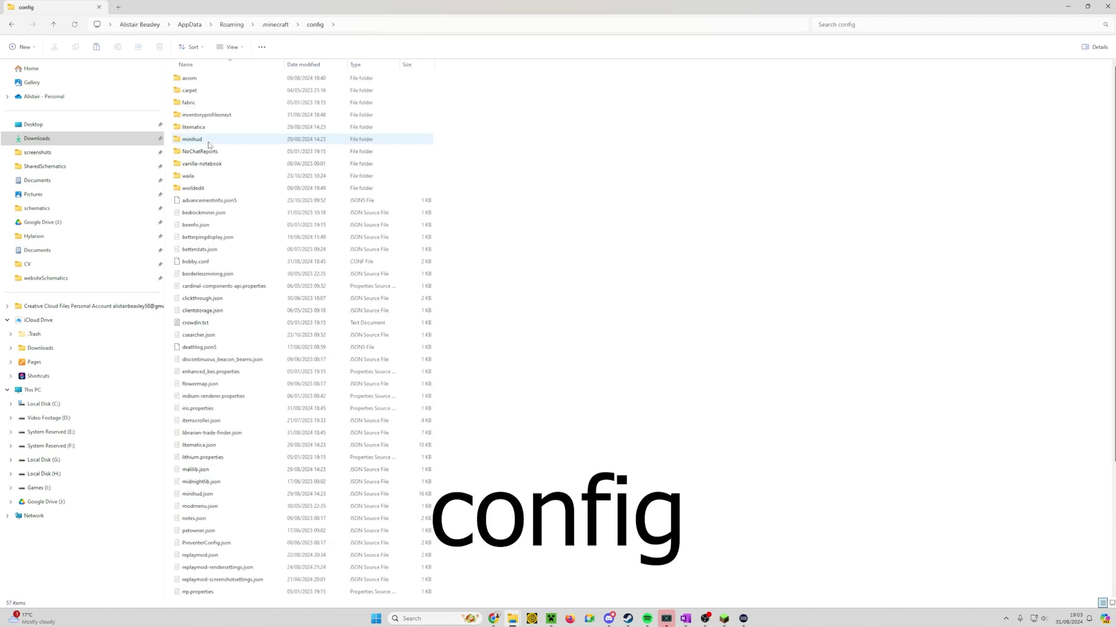
left_click(196, 192)
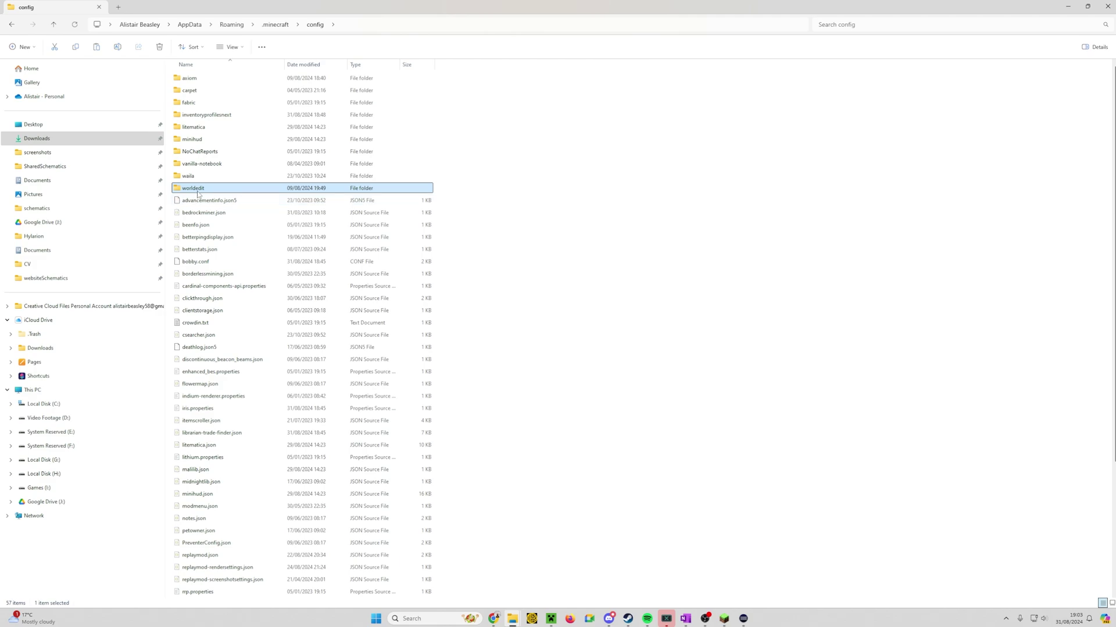
double_click(198, 195)
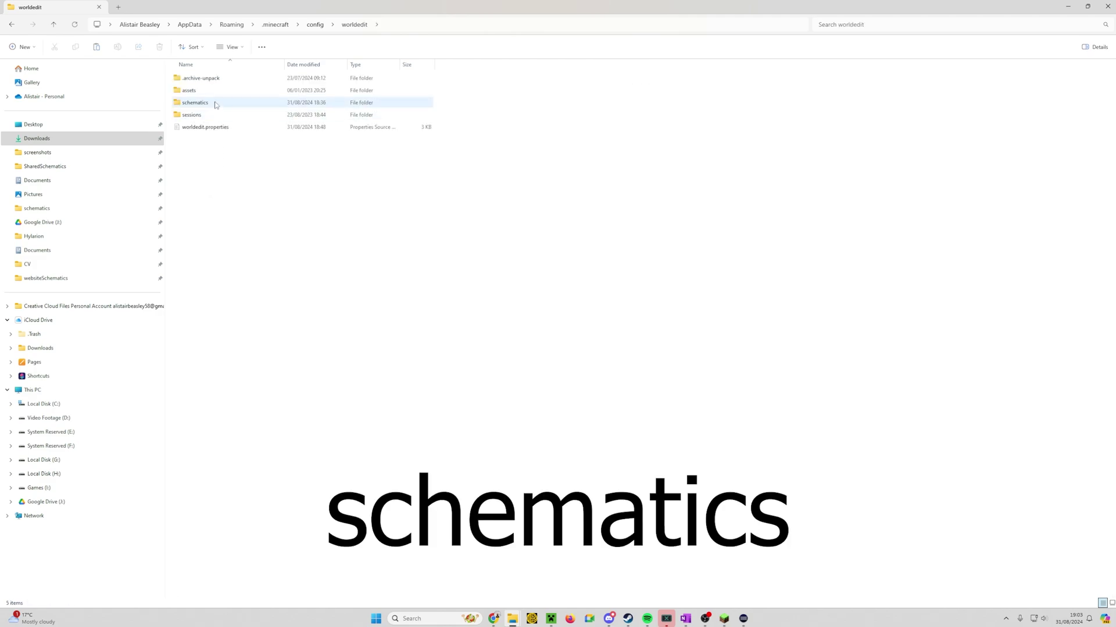
left_click(214, 105)
double_click(214, 105)
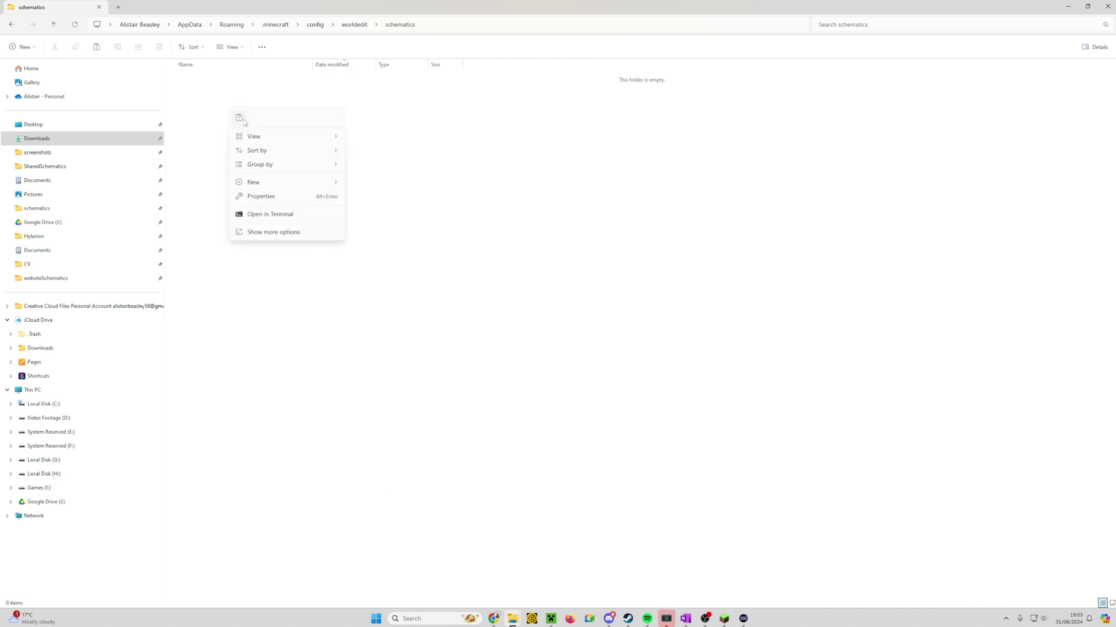
left_click(239, 120)
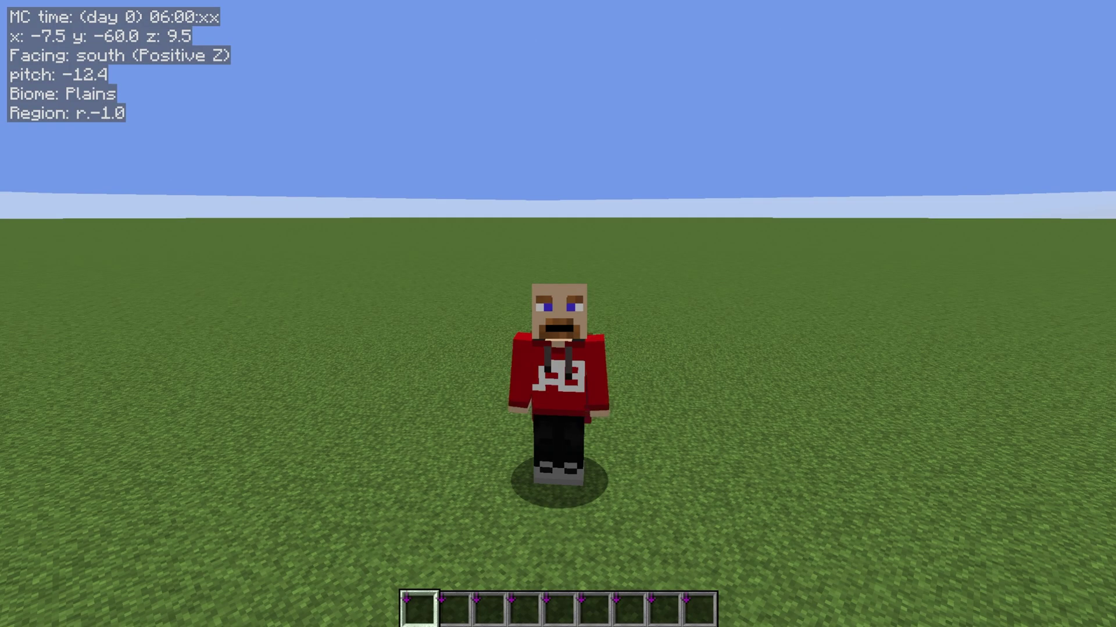
Step: Switch to the flat Minecraft world, change to first-person view and fly up to about y -40
key("F5")
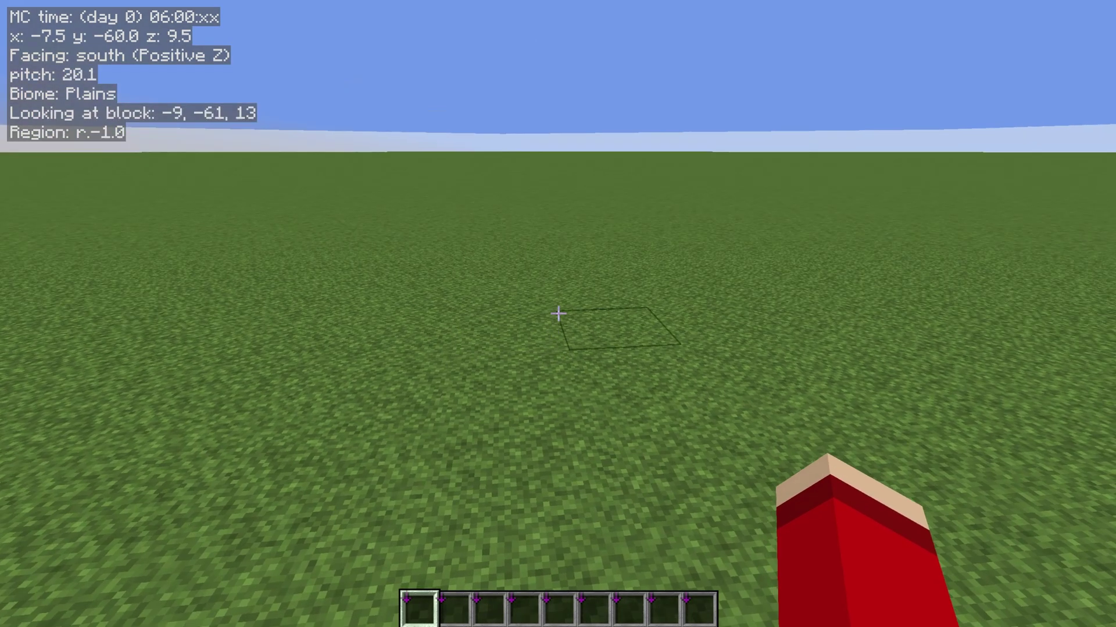
key("space")
key("space")
key("space")
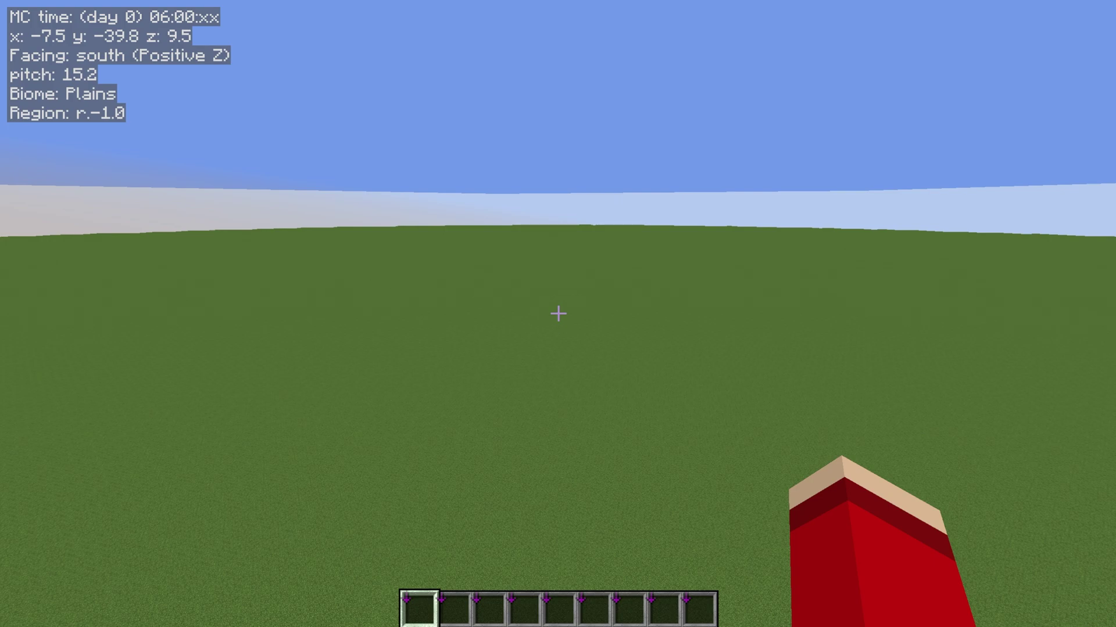
Step: List the available WorldEdit schematics with the command //schem list
key("t")
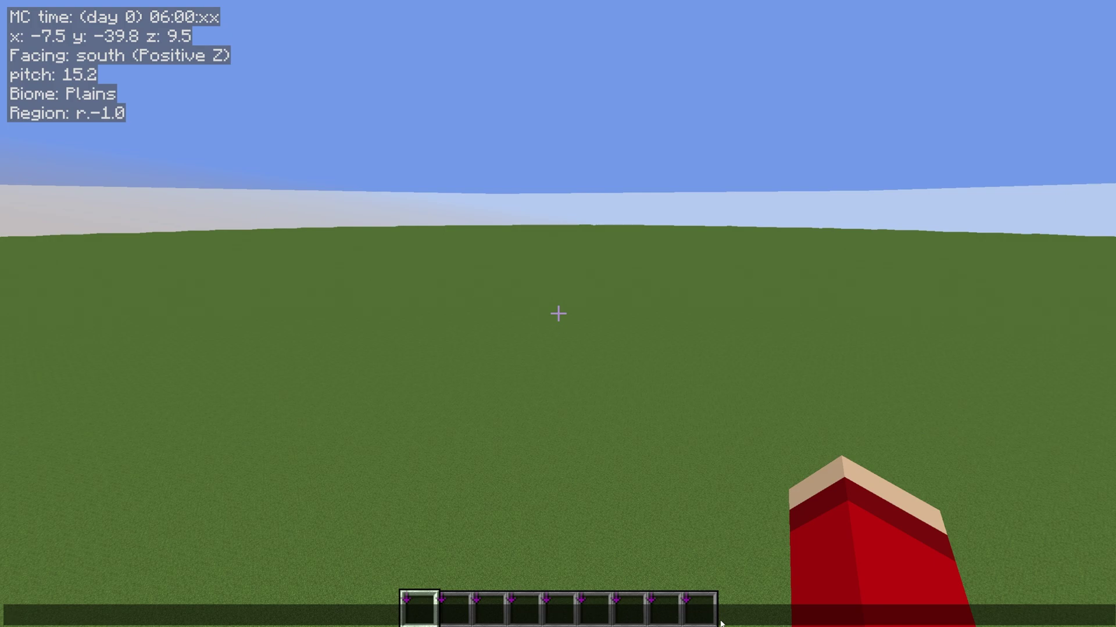
type("/")
key("Tab")
key("Tab")
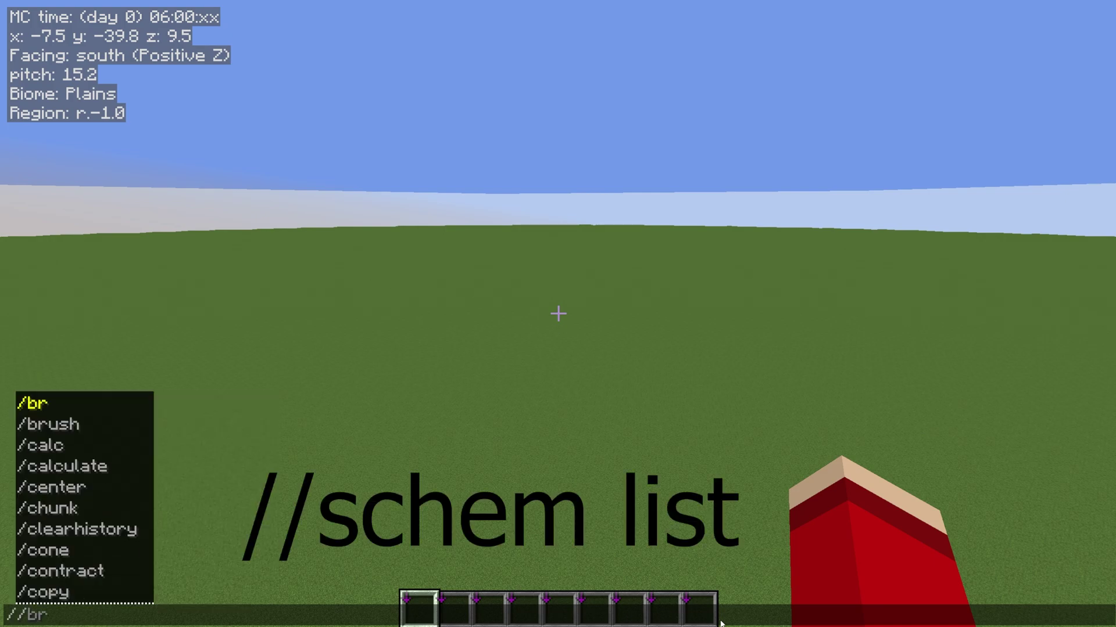
key("BackSpace")
key("BackSpace")
type("schem")
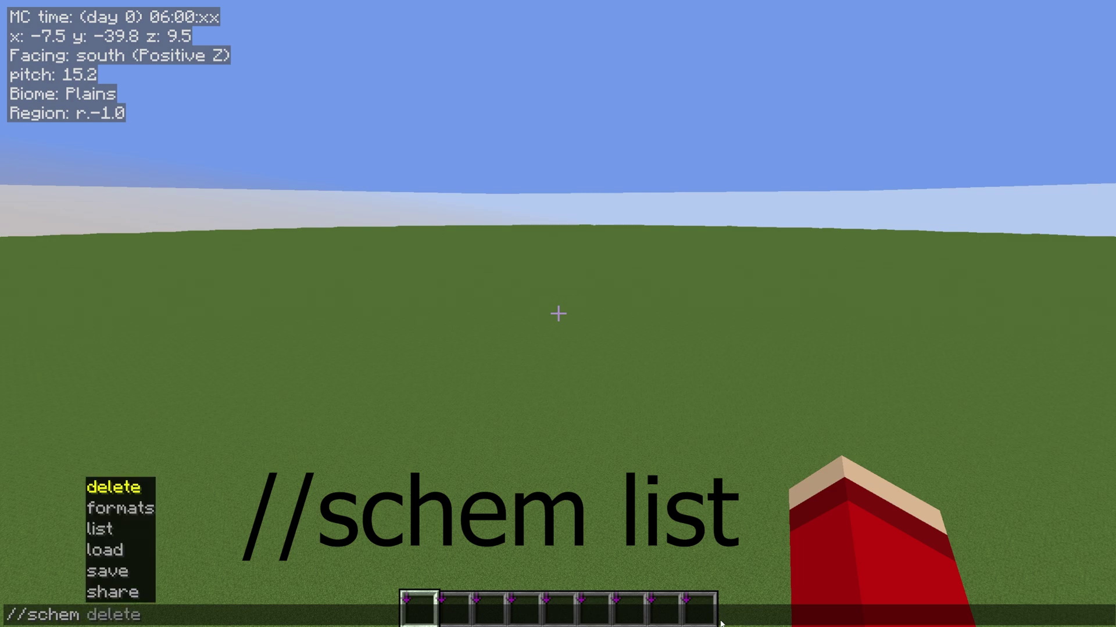
type(" list")
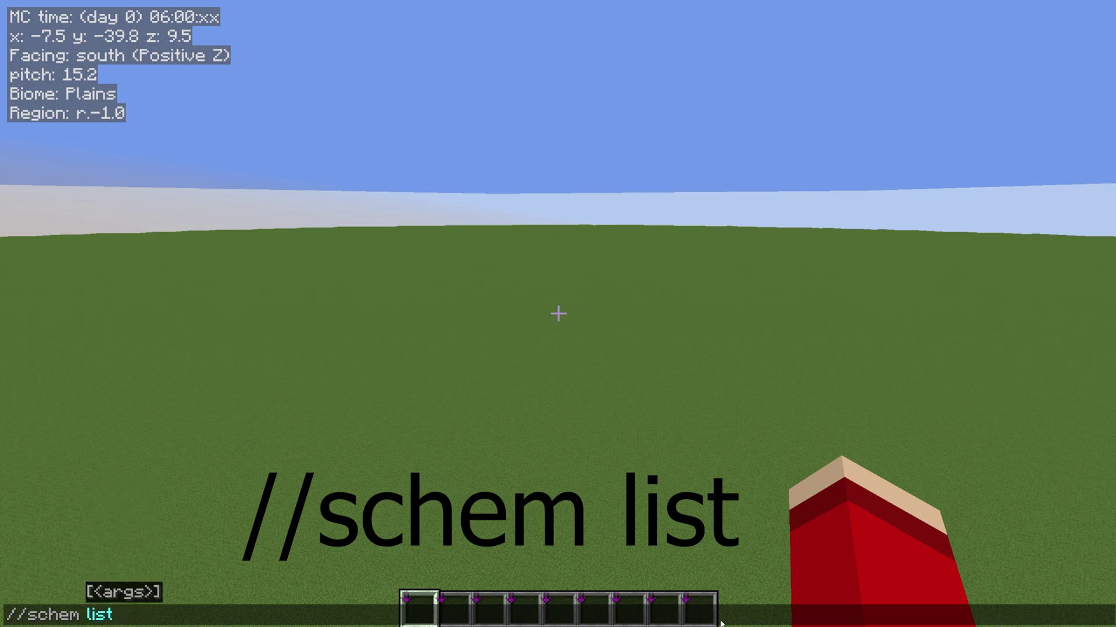
key("Return")
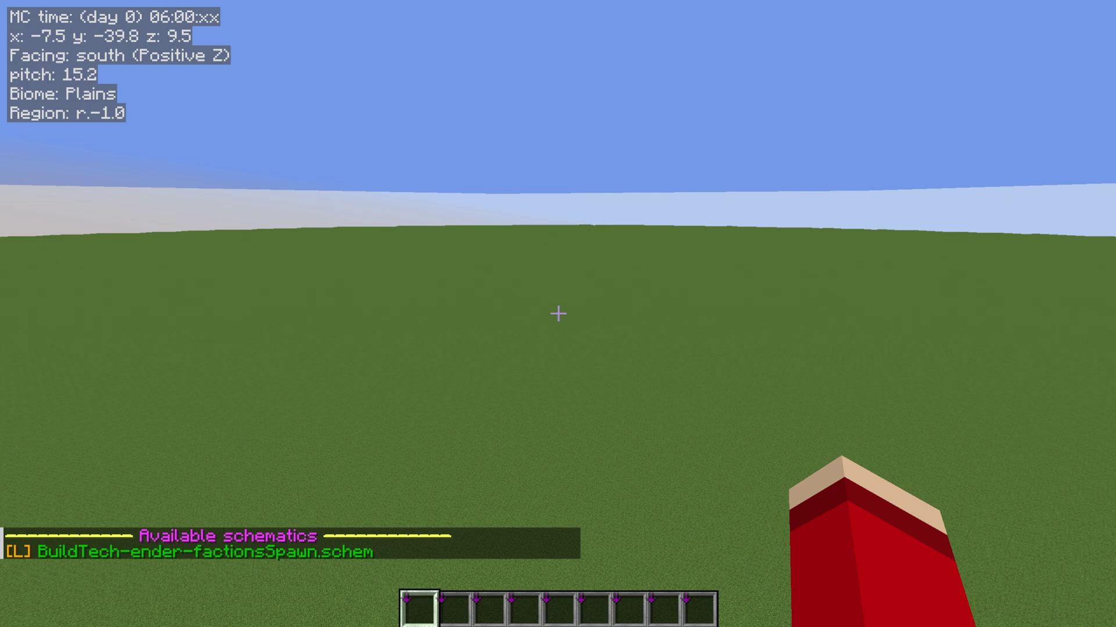
Step: Load BuildTech-ender-factionsSpawn.schem from the schematic list and paste it without air using //paste -a
key("t")
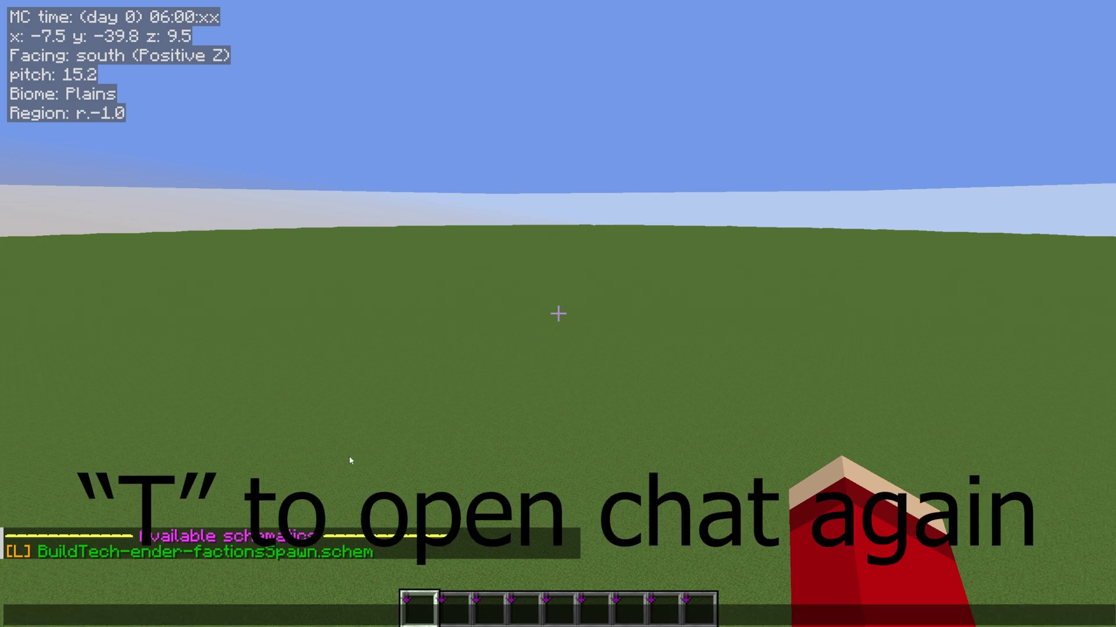
left_click(15, 555)
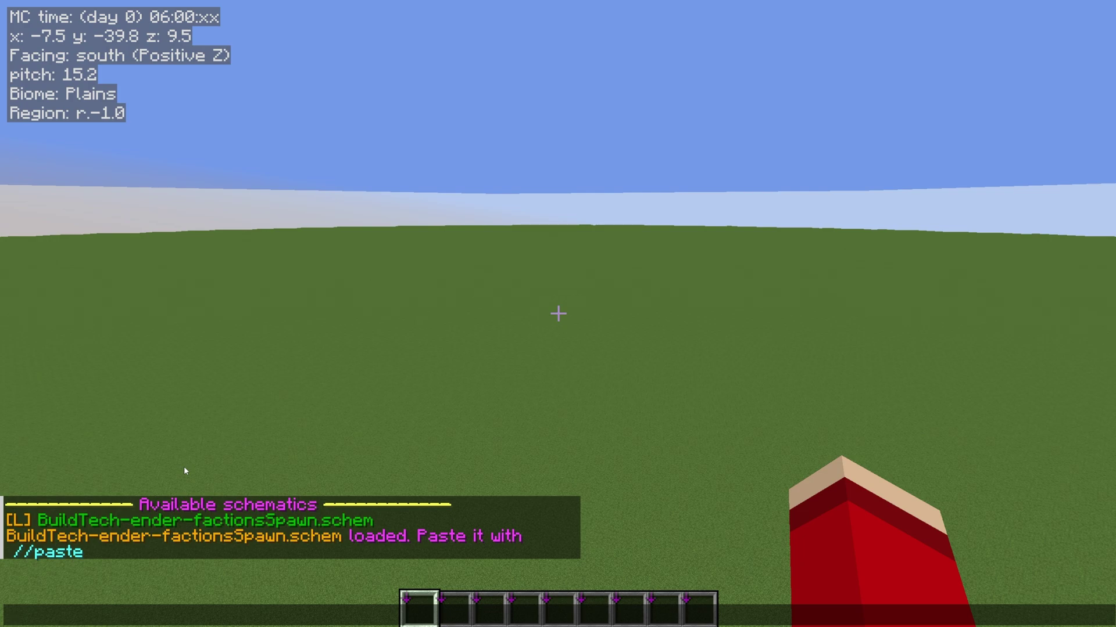
type("//paste")
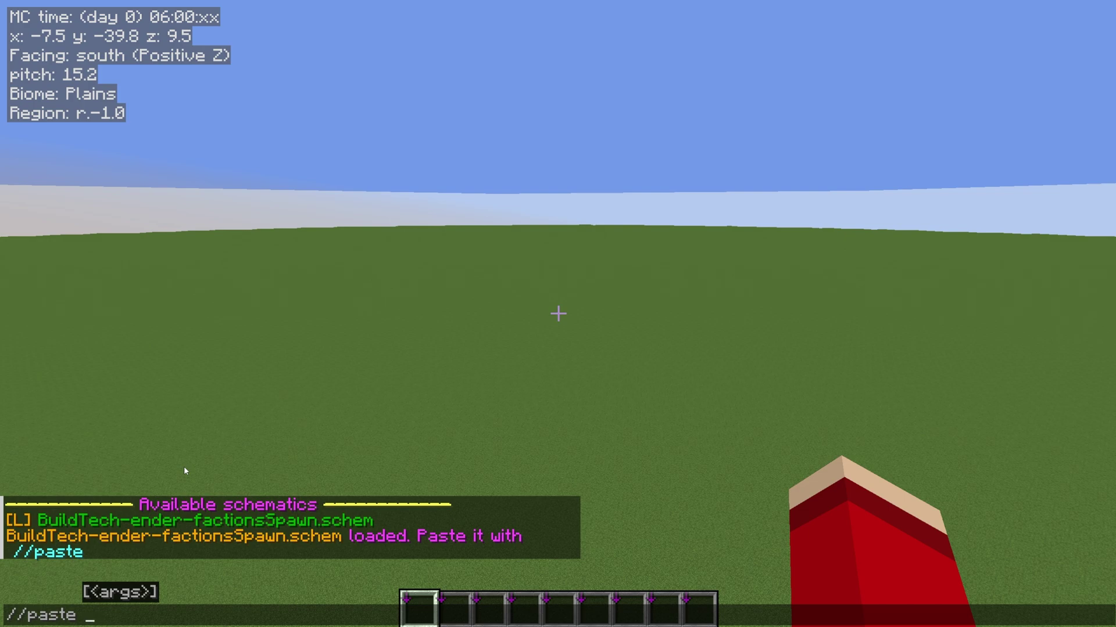
type("-a")
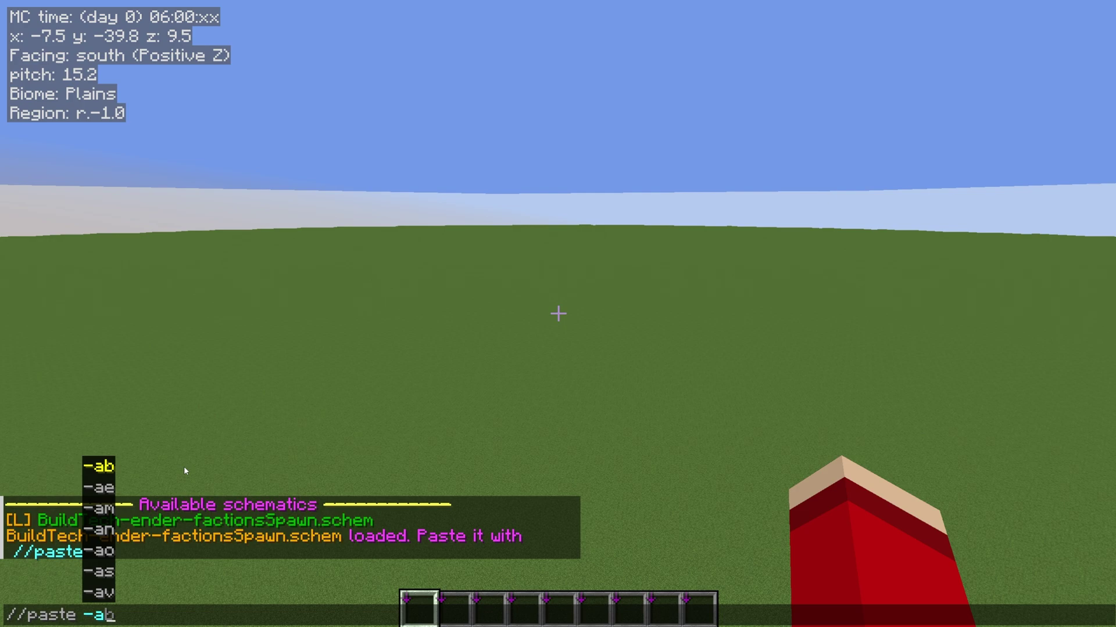
key("Escape")
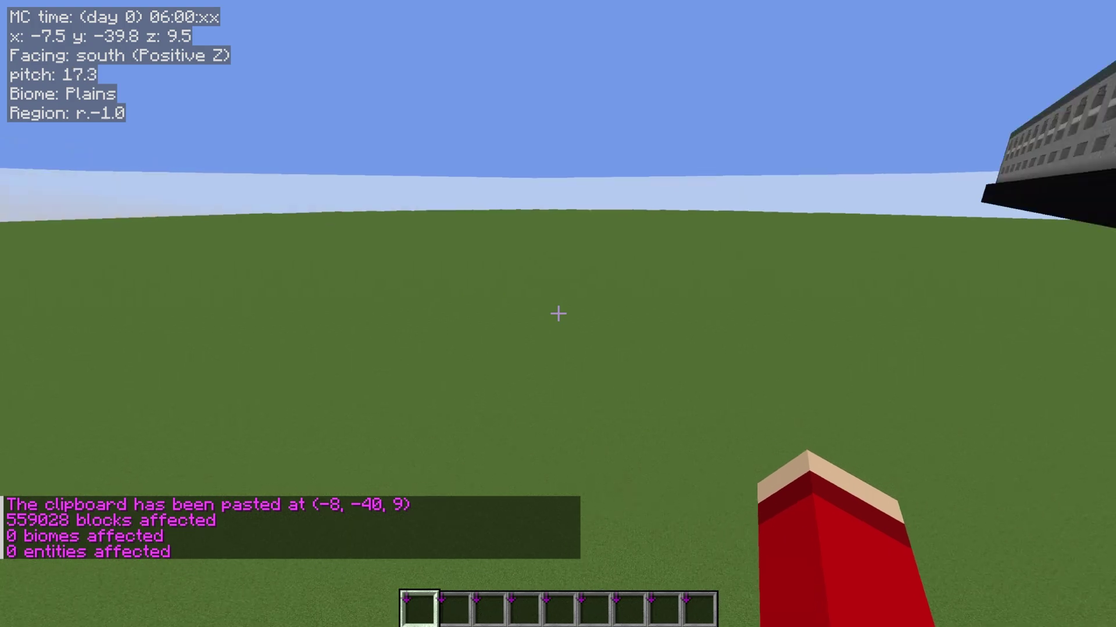
key("s")
key("s")
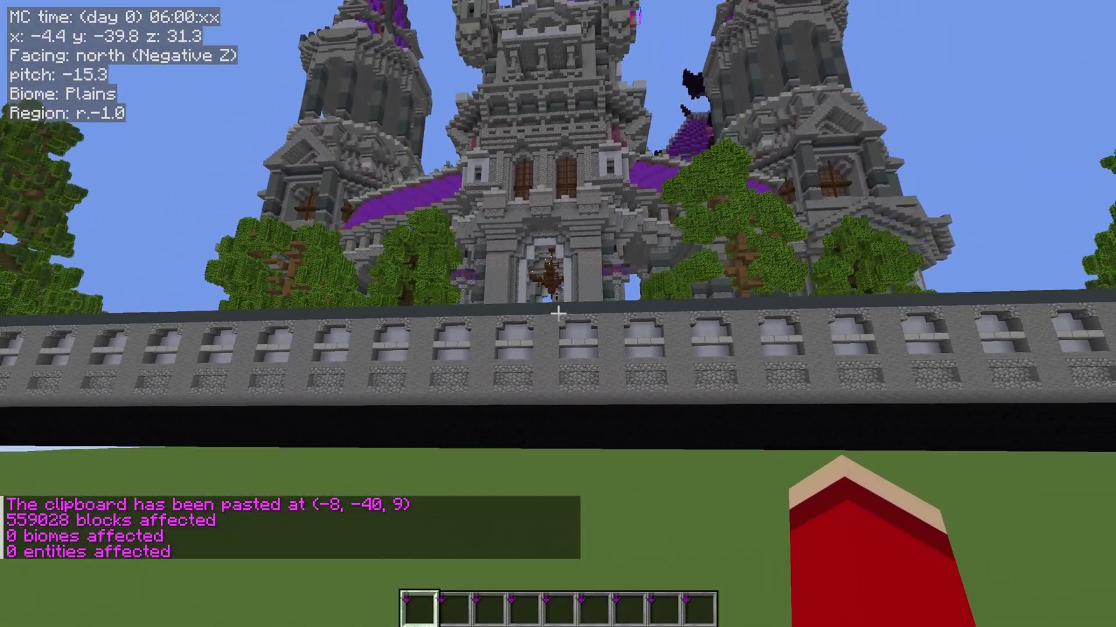
Step: Hide the HUD and fly up and around the pasted castle to examine its towers, courtyard and dragon
key("space")
key("space")
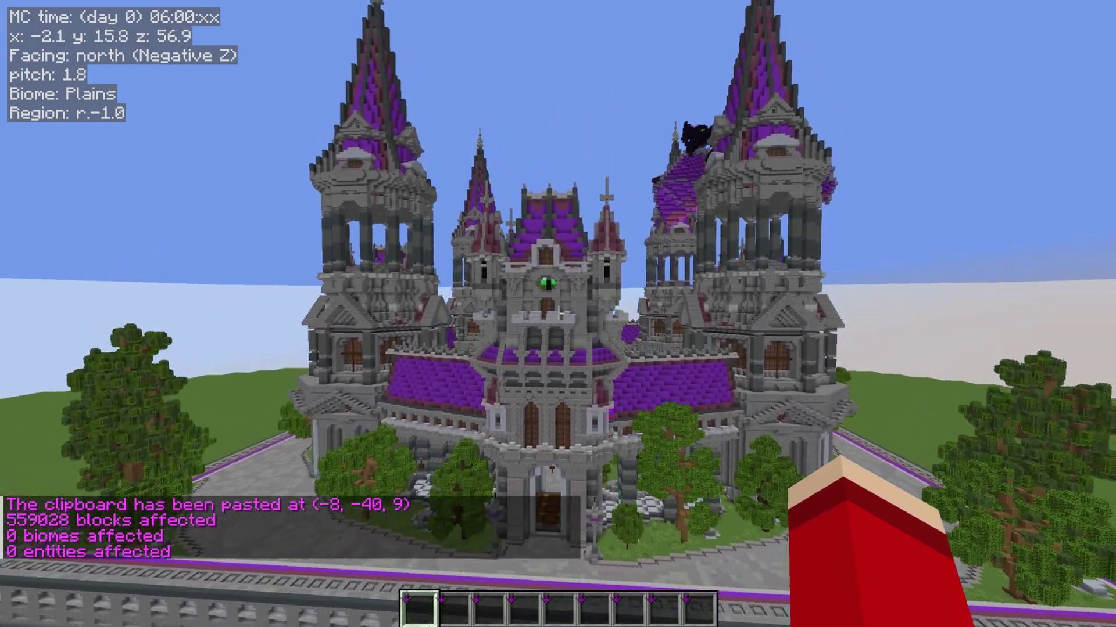
key("s")
key("F1")
key("d")
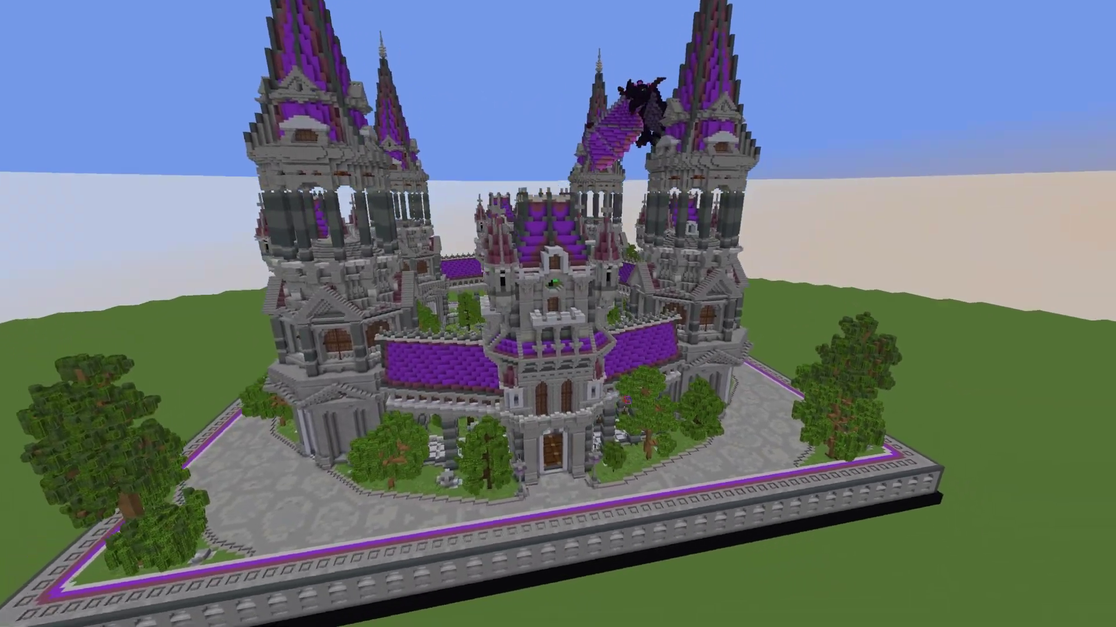
key("d")
key("d")
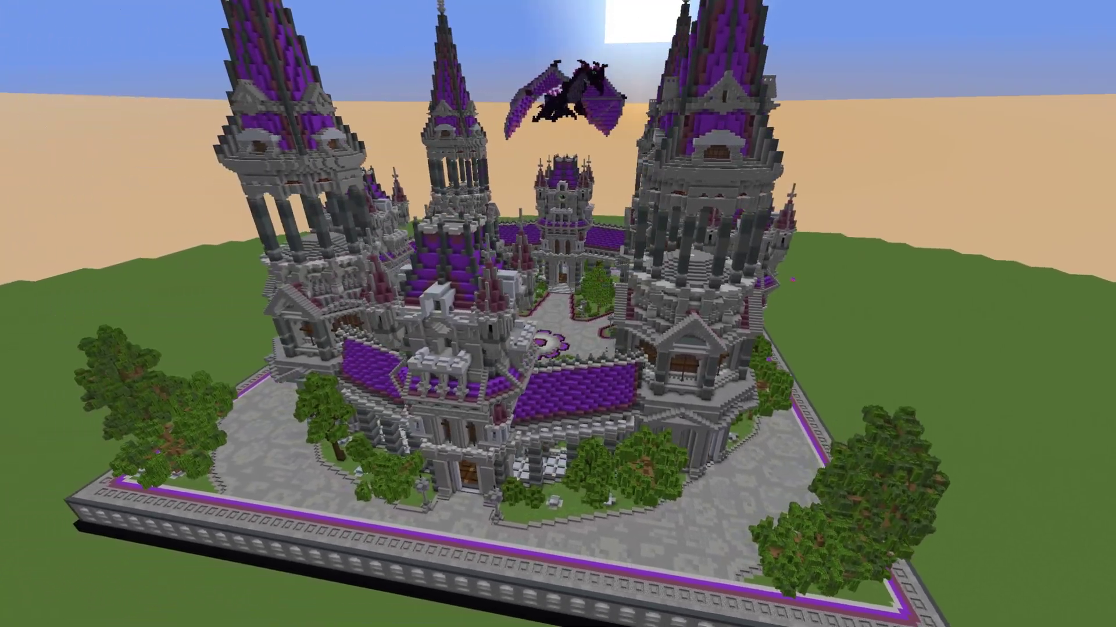
key("d")
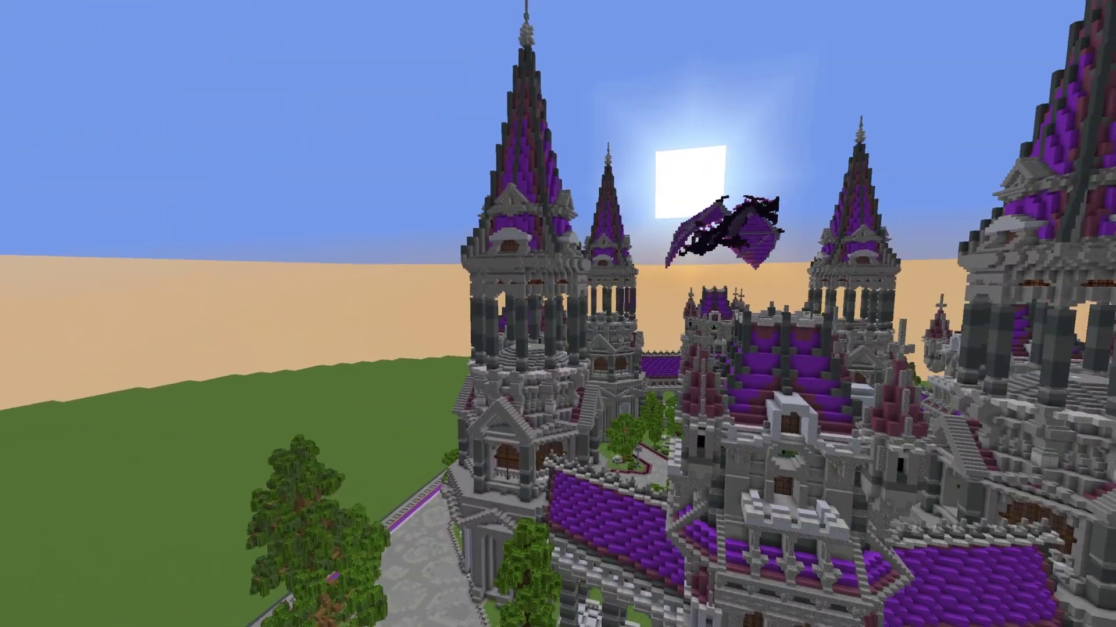
key("s")
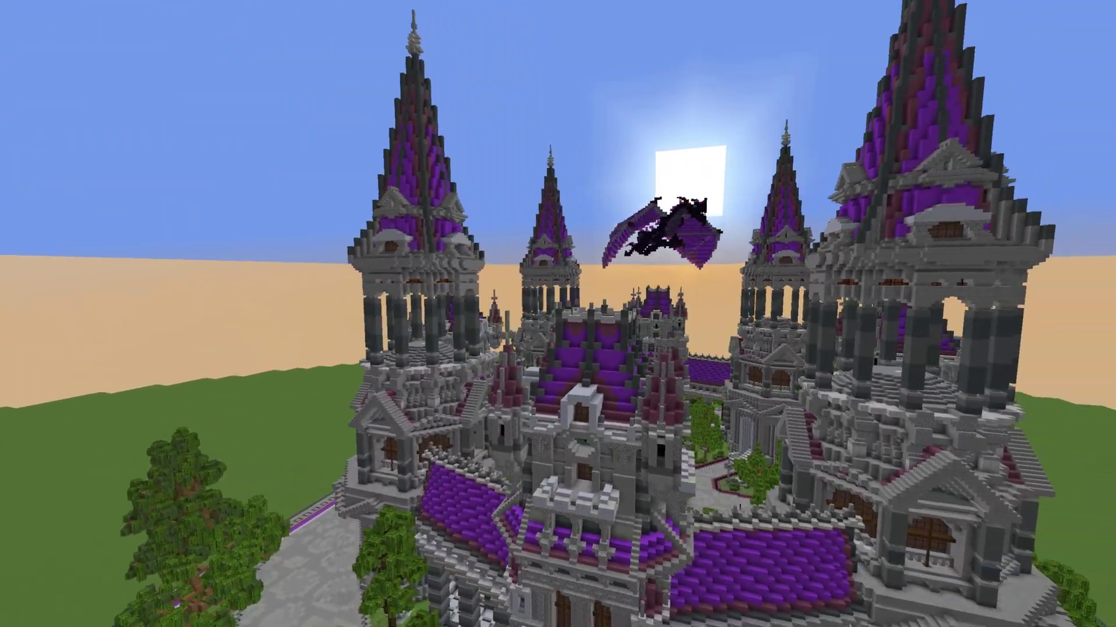
Step: Undo the castle paste with the WorldEdit command //undo
type("t")
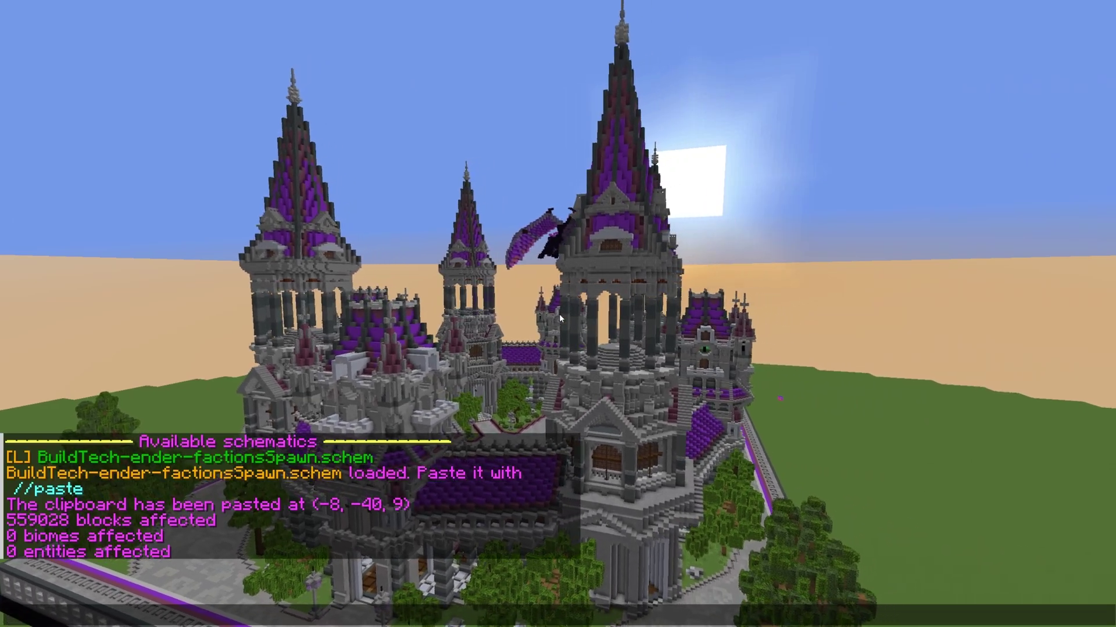
type("//br")
key("BackSpace")
key("BackSpace")
type("undo")
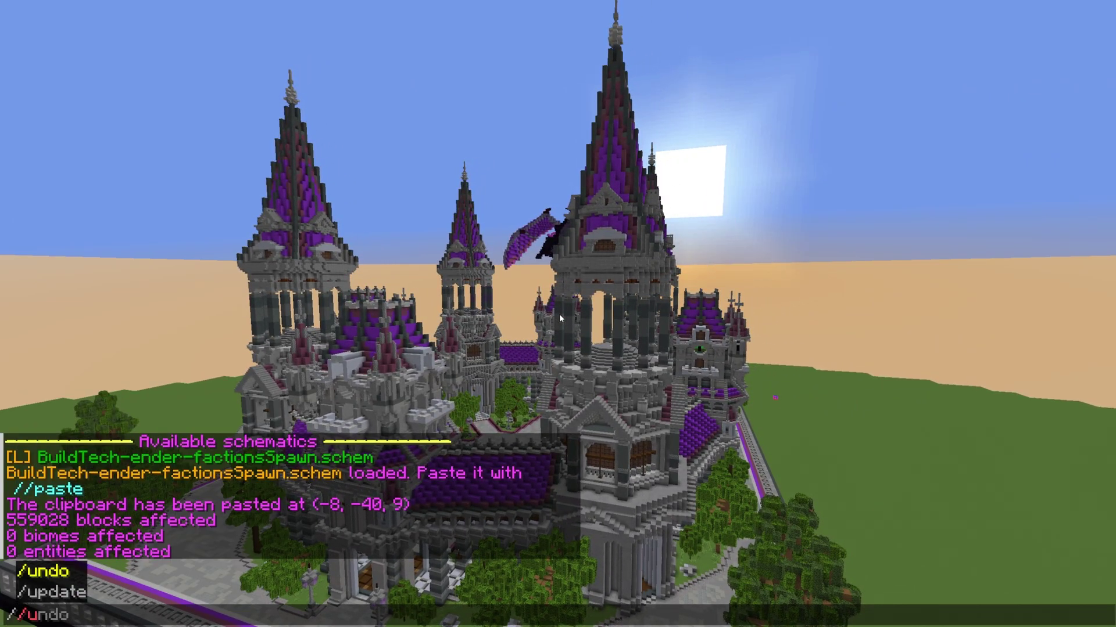
key("Return")
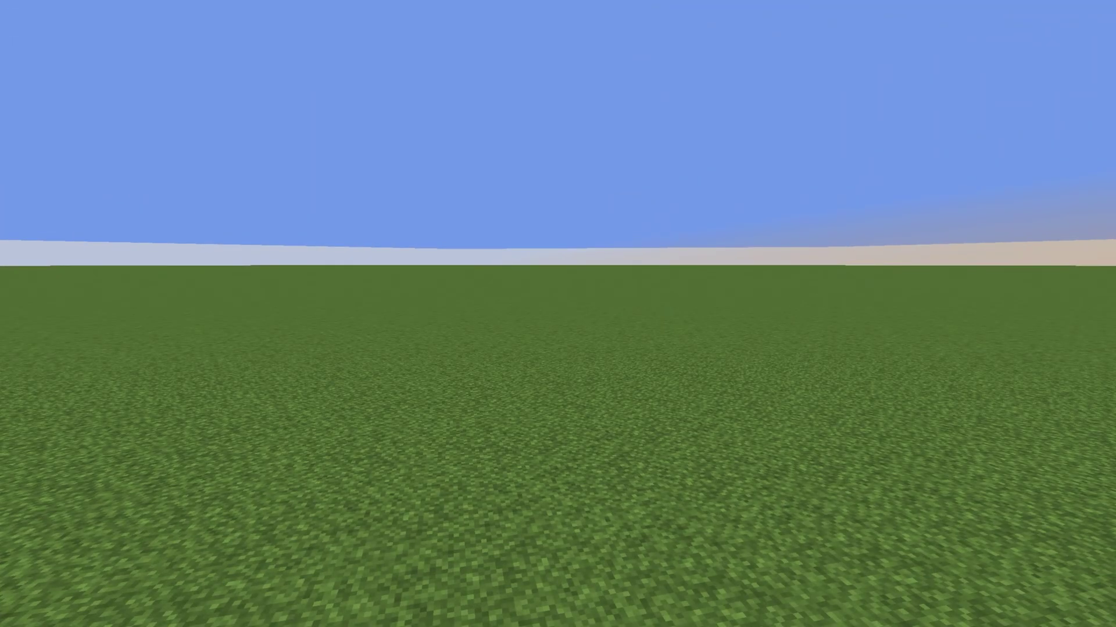
Step: Paste the loaded schematic again without air blocks at the current ground-level position using //paste -a
type("t//paste")
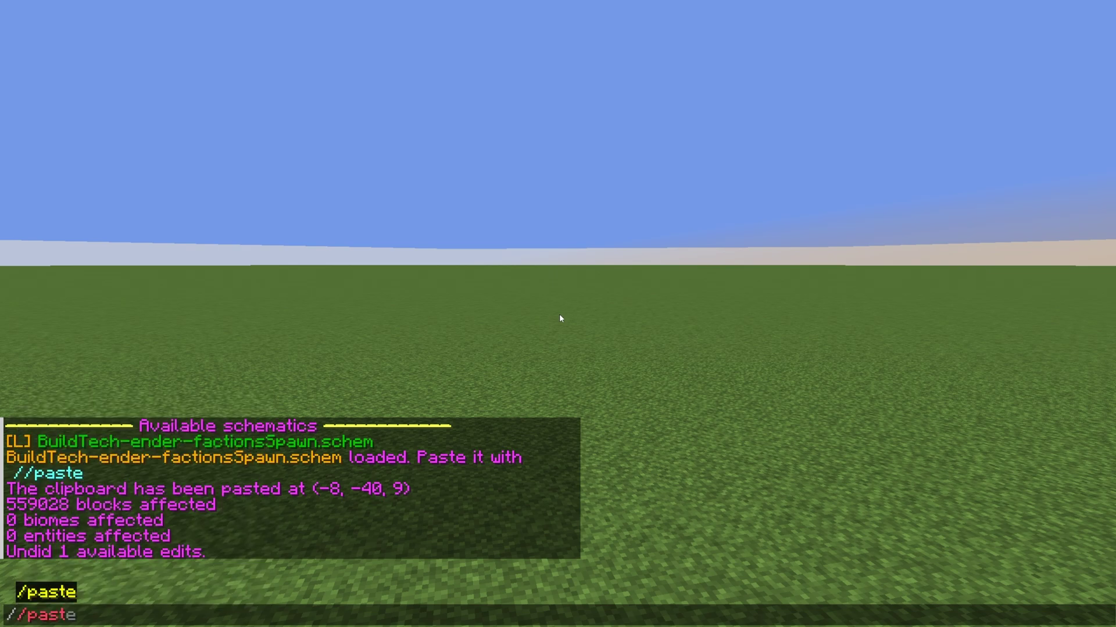
type(" -a")
key("Return")
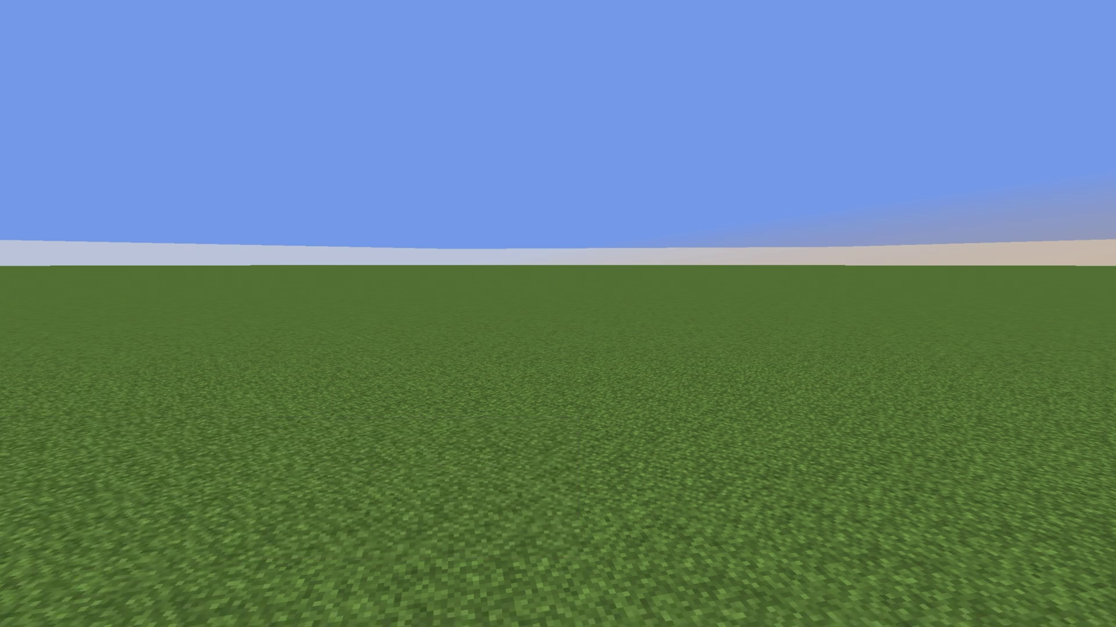